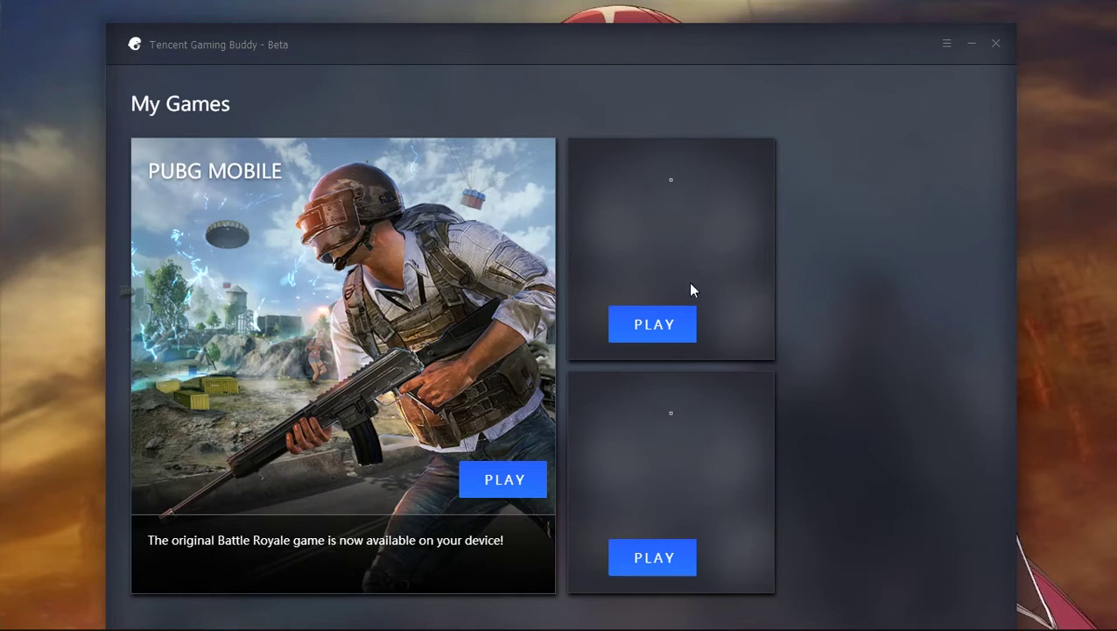
Launch PUBG MOBILE from the game library, then exit its startup back to the Android home screen.
{"action": "left_click", "coordinate": [487, 482]}
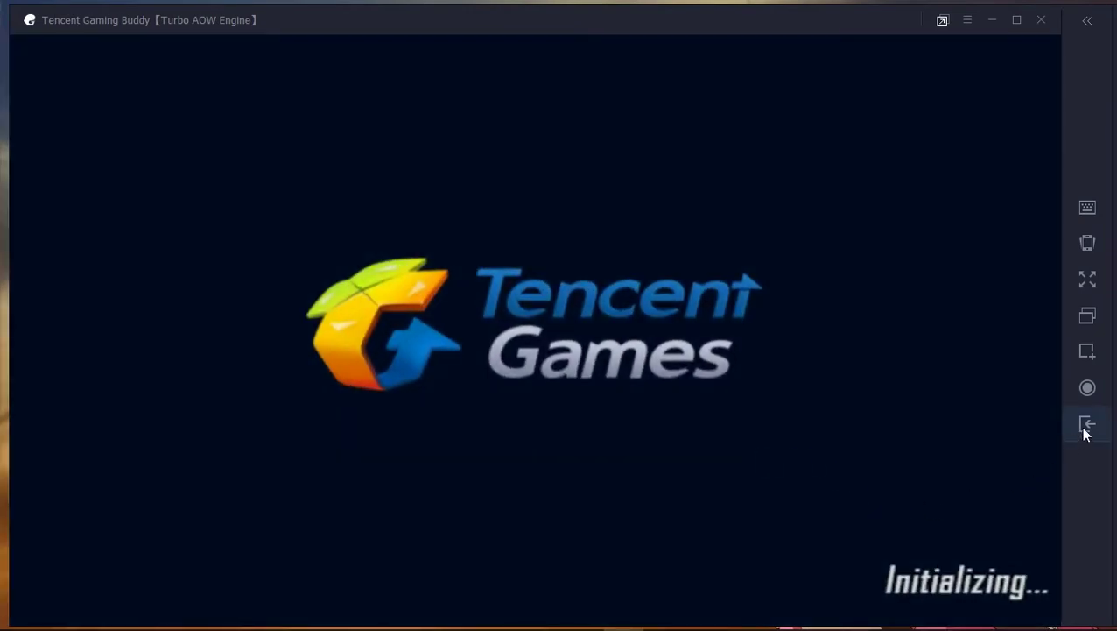
{"action": "left_click", "coordinate": [1085, 429]}
{"action": "left_click", "coordinate": [1085, 429]}
{"action": "left_click", "coordinate": [1085, 430]}
{"action": "left_click", "coordinate": [1079, 429]}
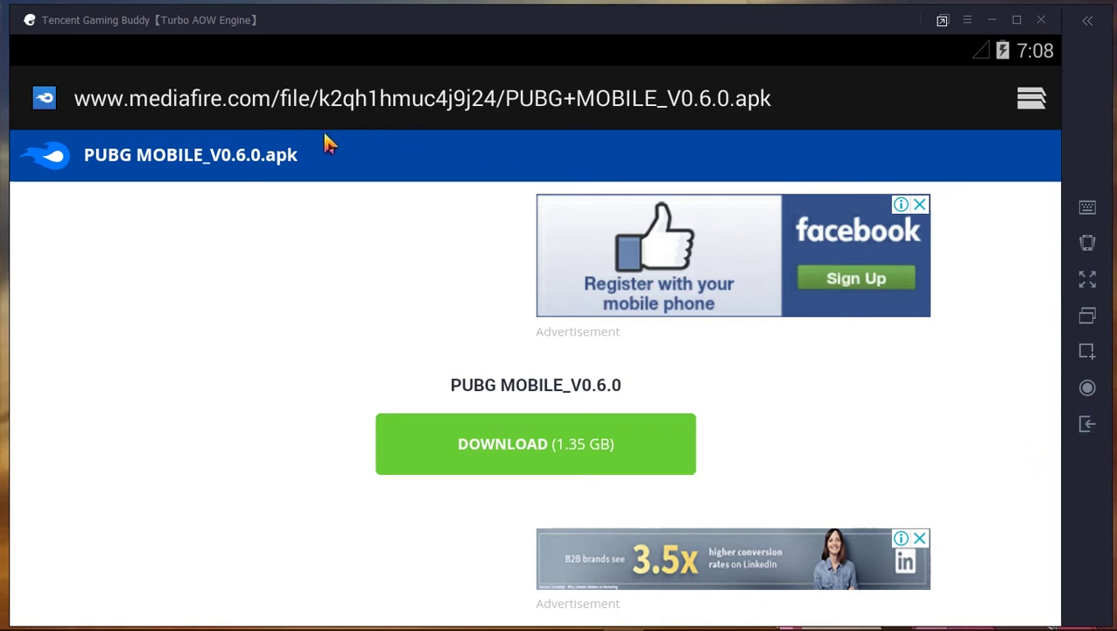
Back out of the MediaFire PUBG MOBILE_V0.6.0.apk page and close the browser.
{"action": "left_click", "coordinate": [1082, 437]}
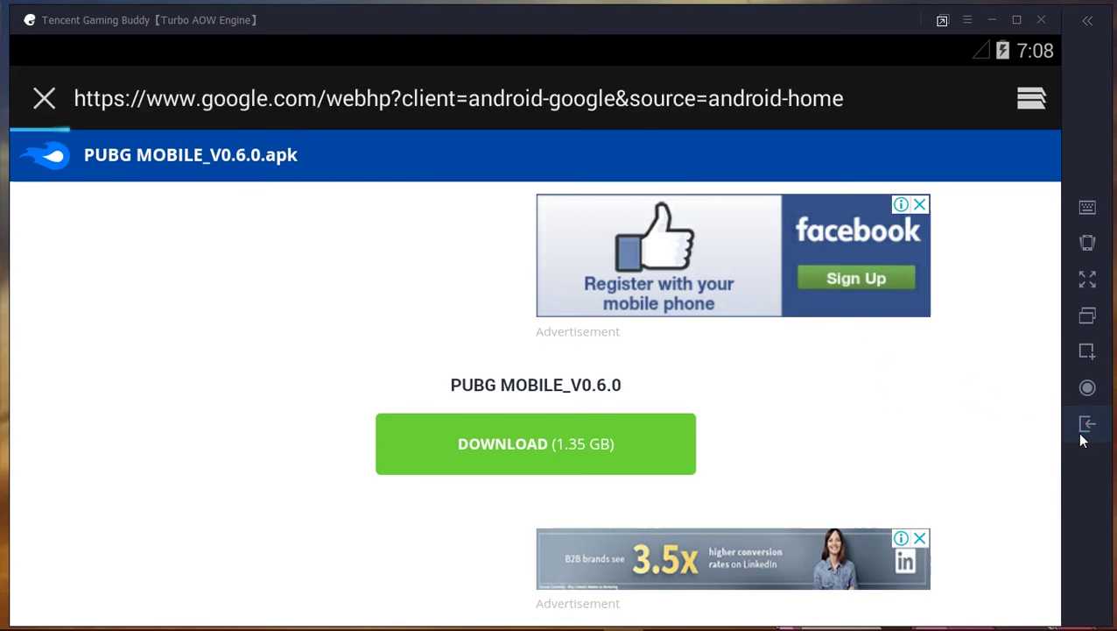
{"action": "left_click", "coordinate": [1086, 427]}
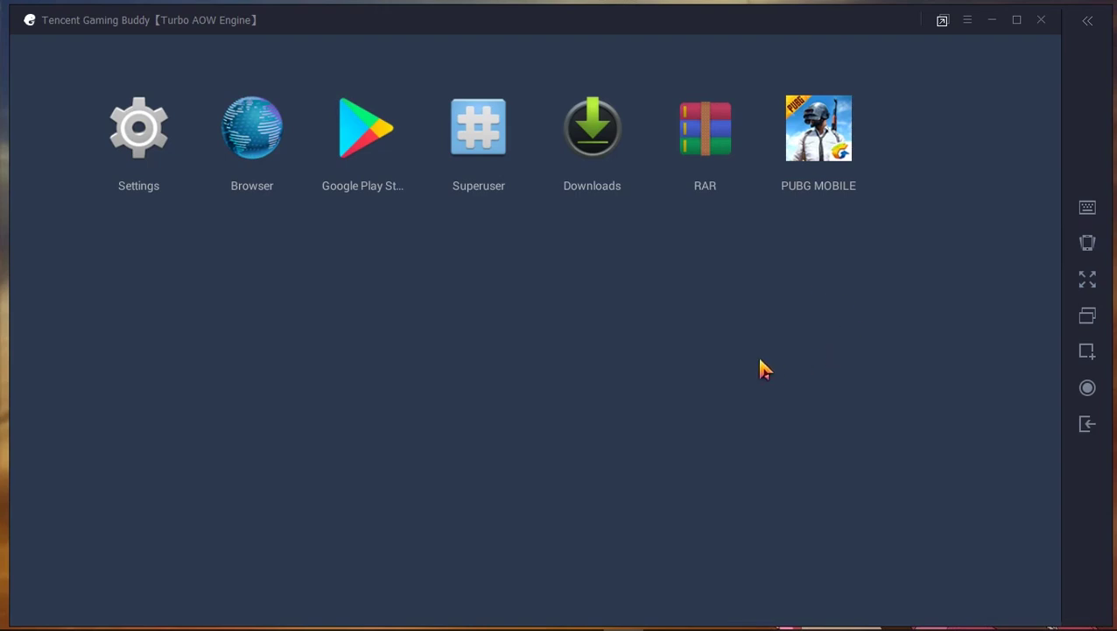
Launch PUBG MOBILE from its icon on the Android home screen.
{"action": "left_click", "coordinate": [844, 150]}
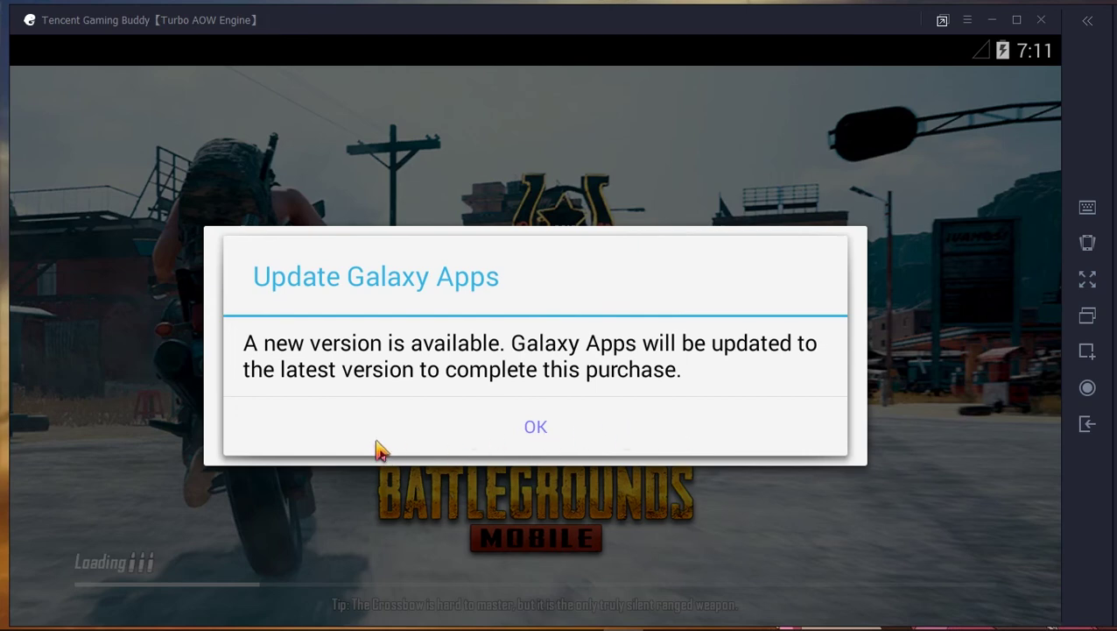
Dismiss the Update Galaxy Apps prompt, the emulator-detected notice and the Royale Pass promo.
{"action": "left_click", "coordinate": [535, 426]}
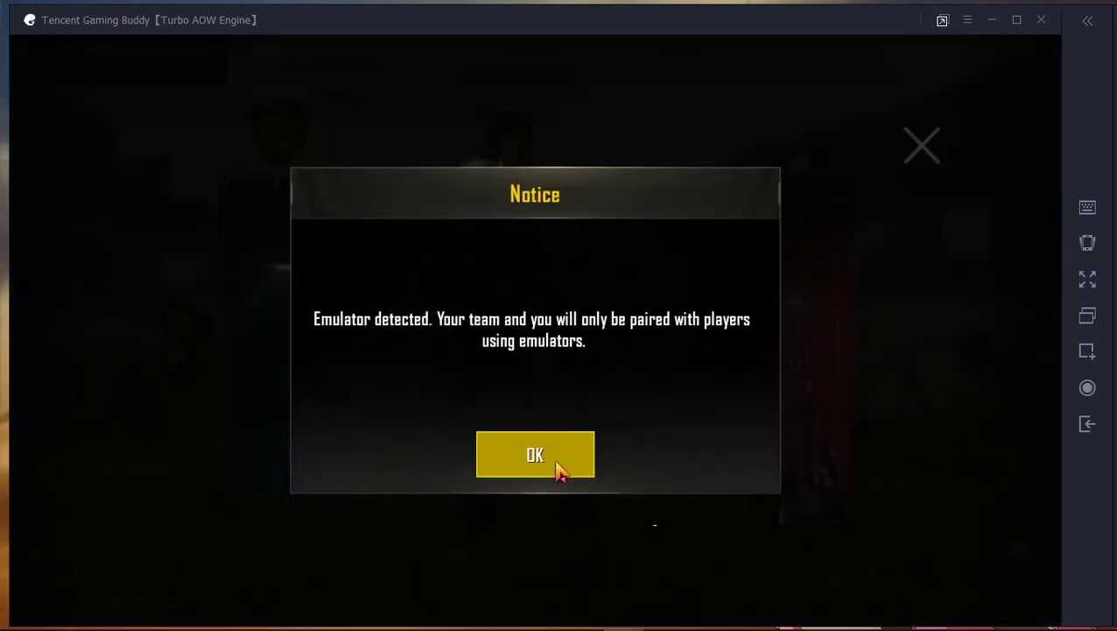
{"action": "left_click", "coordinate": [562, 473]}
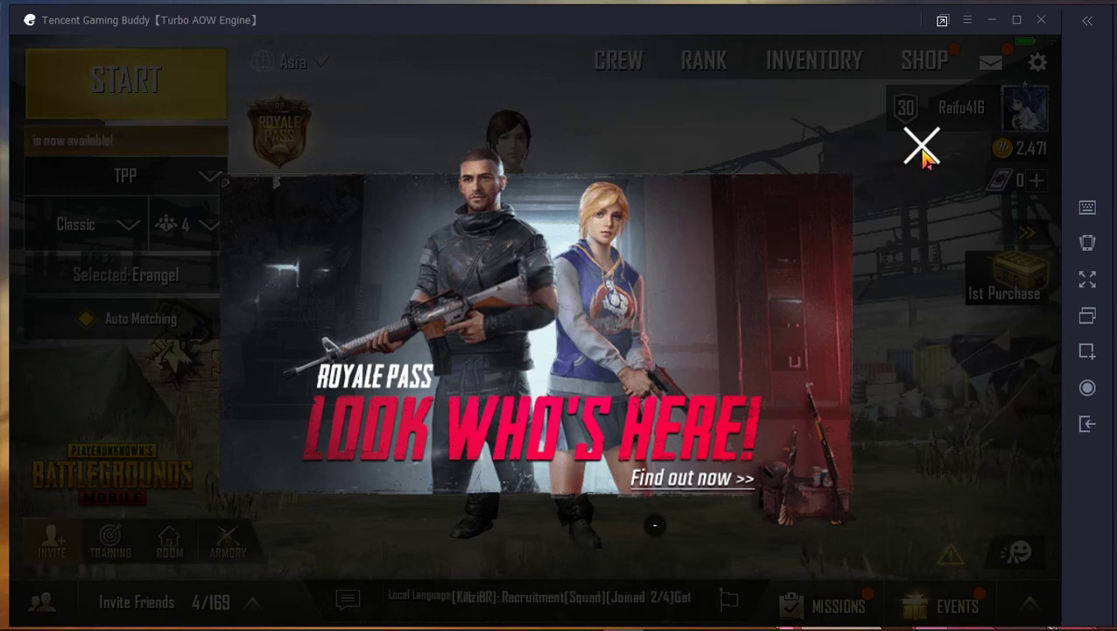
{"action": "left_click", "coordinate": [919, 154]}
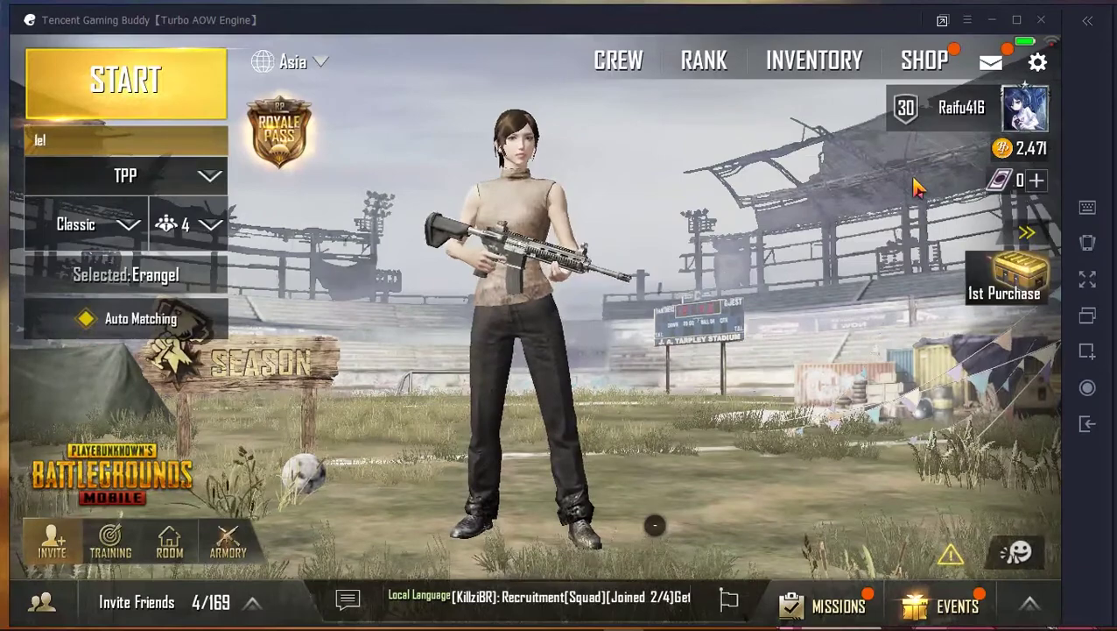